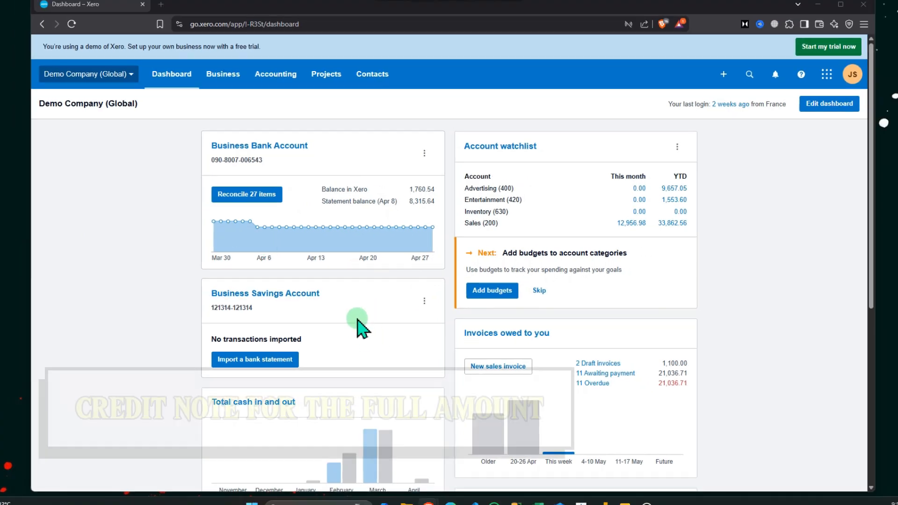
Open Bayside Club's invoice INV-0028 from the sales invoices awaiting payment
left_click(224, 75)
left_click(218, 175)
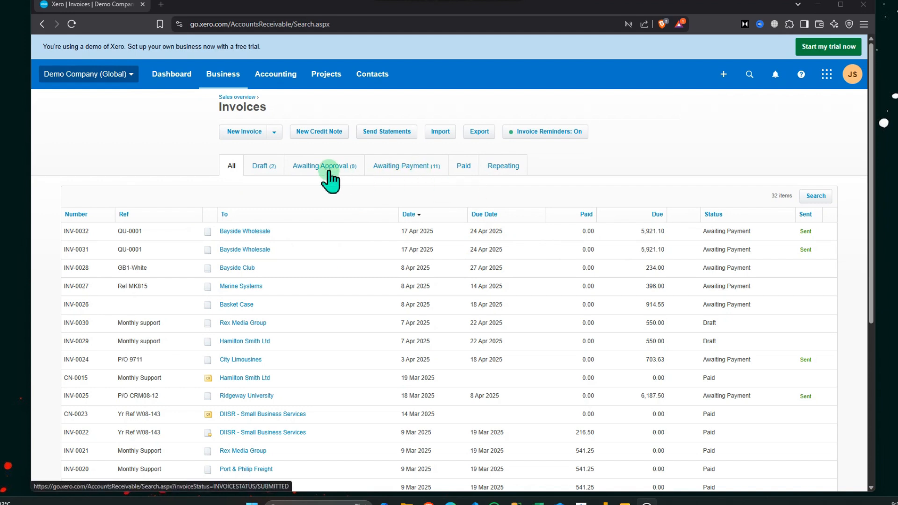
left_click(393, 177)
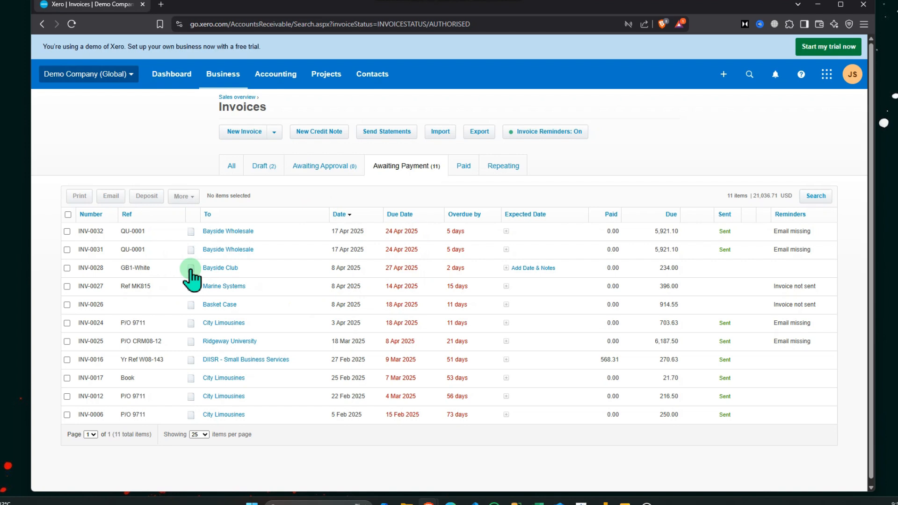
left_click(228, 306)
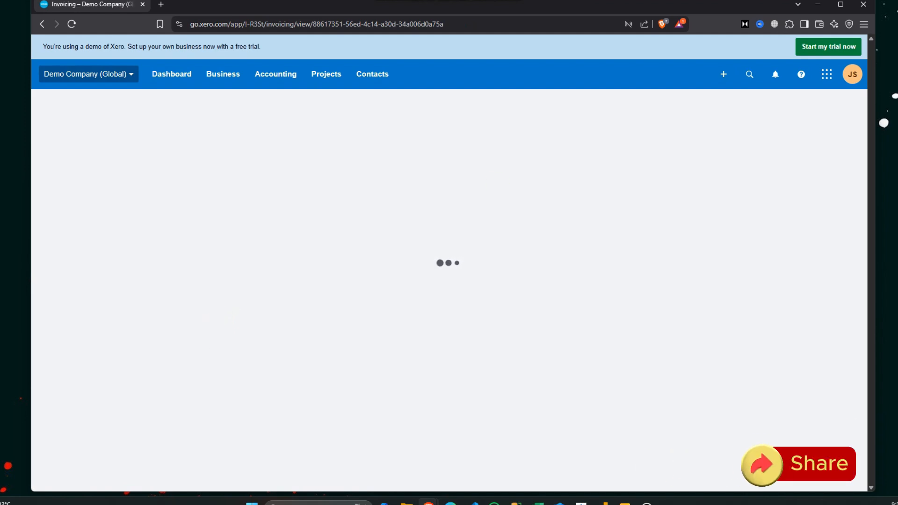
Create and approve a credit note applied to the full 234.00 amount of invoice INV-0028
scroll(394, 345, "down", 1)
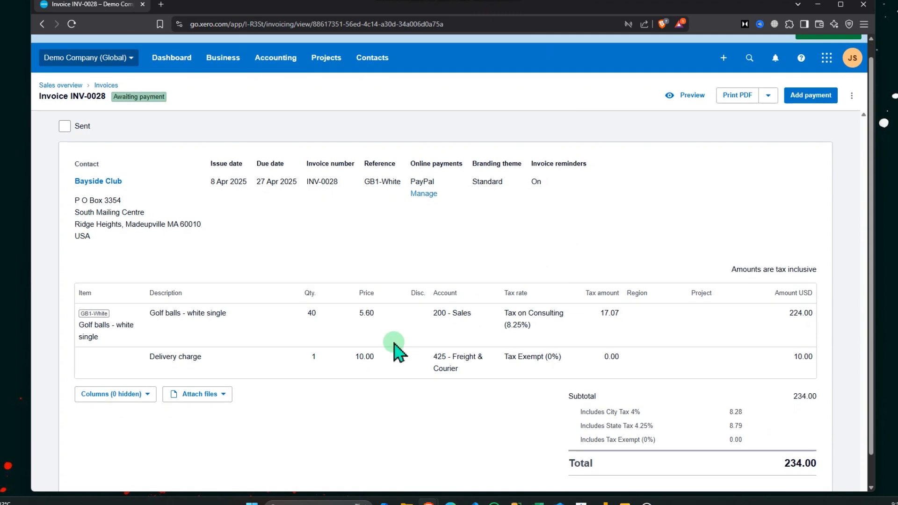
scroll(394, 345, "down", 1)
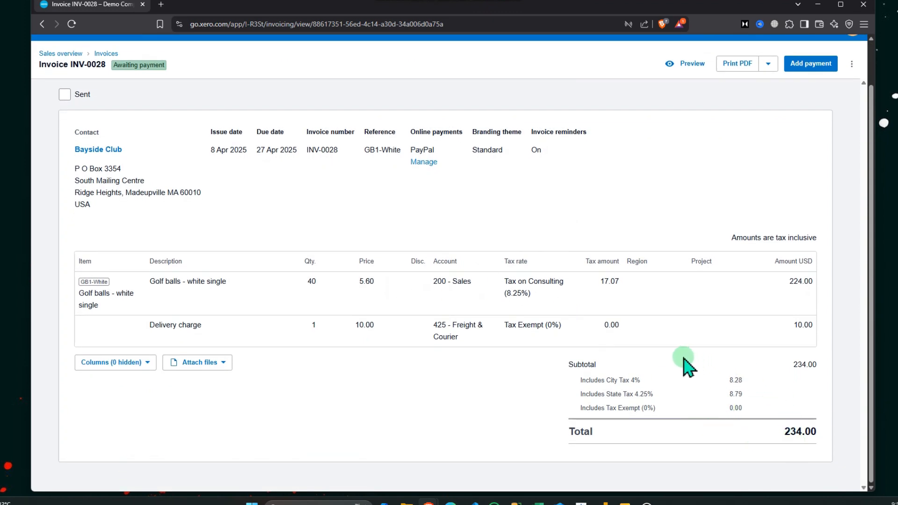
scroll(687, 367, "up", 1)
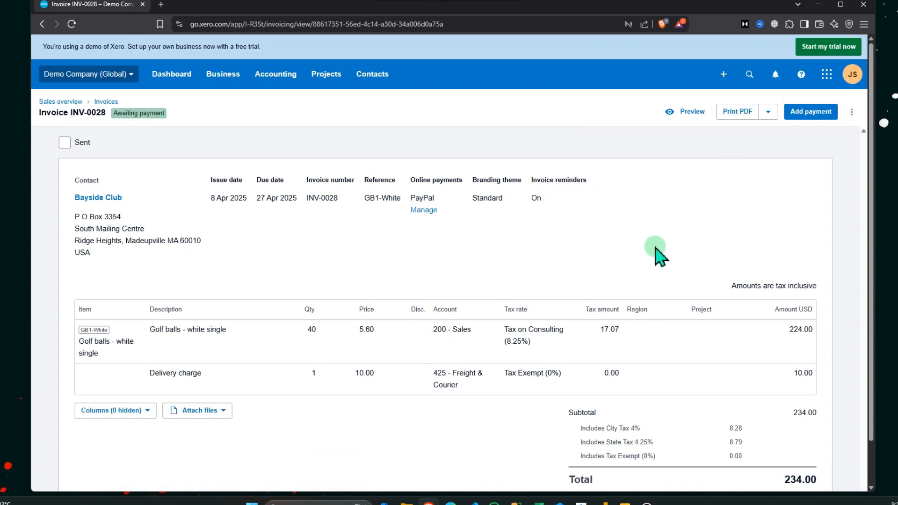
left_click(852, 113)
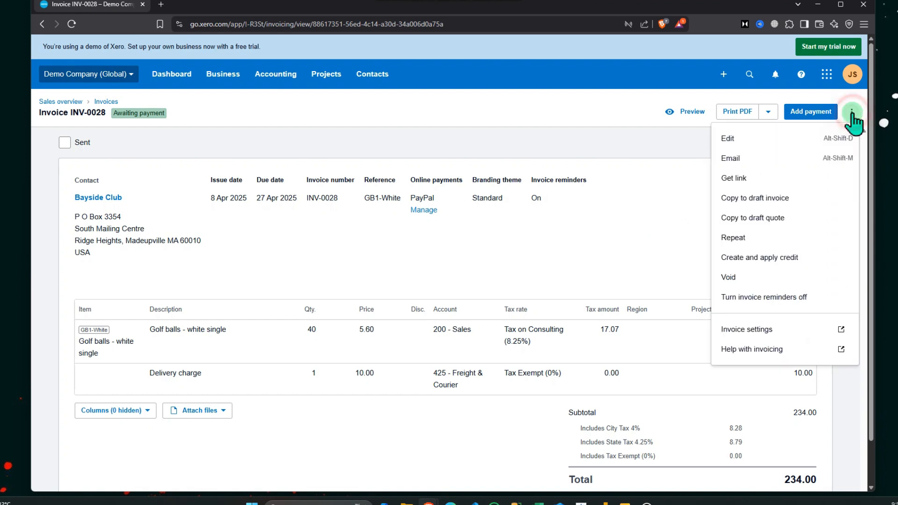
left_click(762, 258)
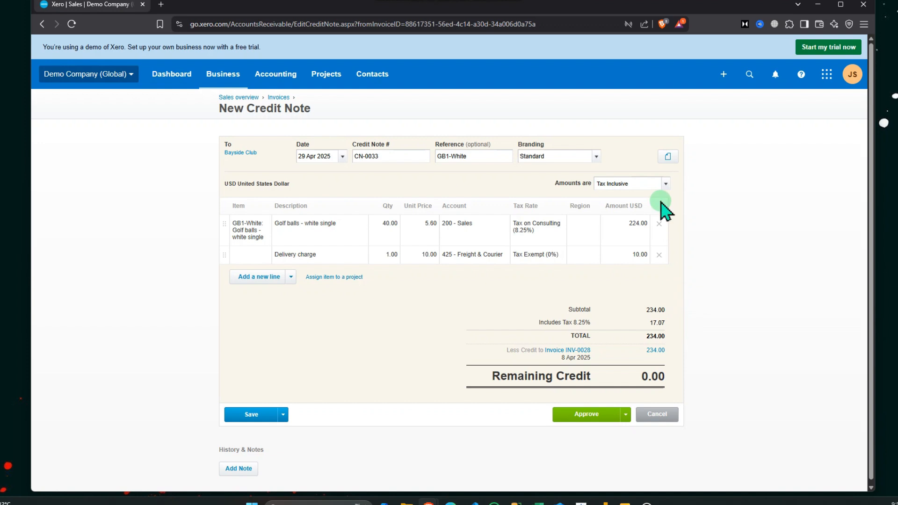
left_click(587, 413)
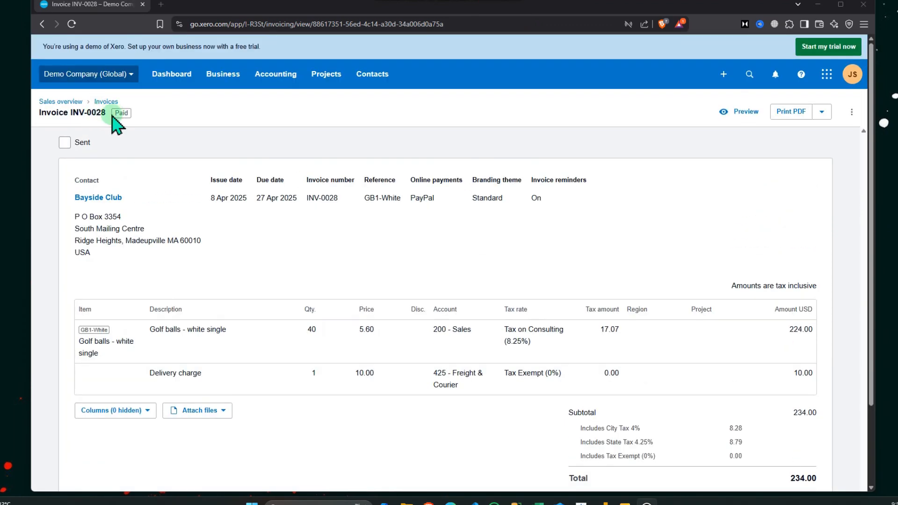
scroll(745, 402, "down", 2)
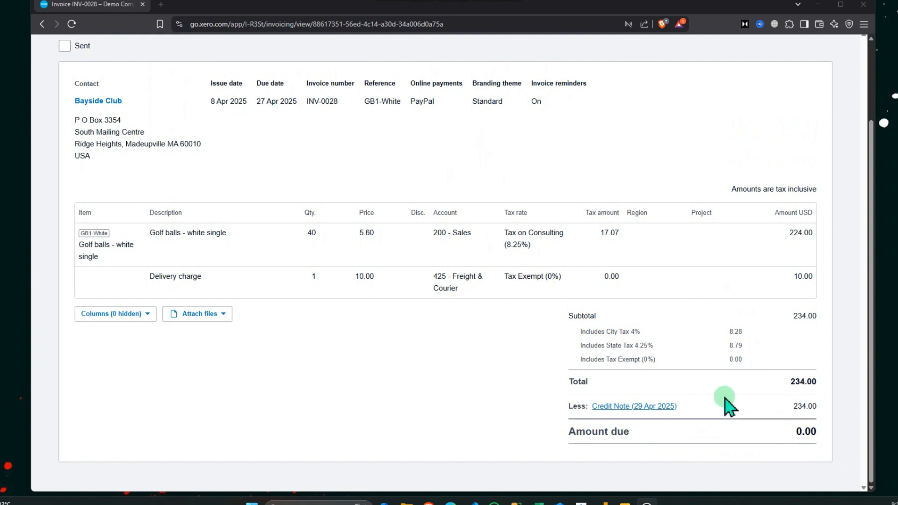
scroll(728, 403, "up", 2)
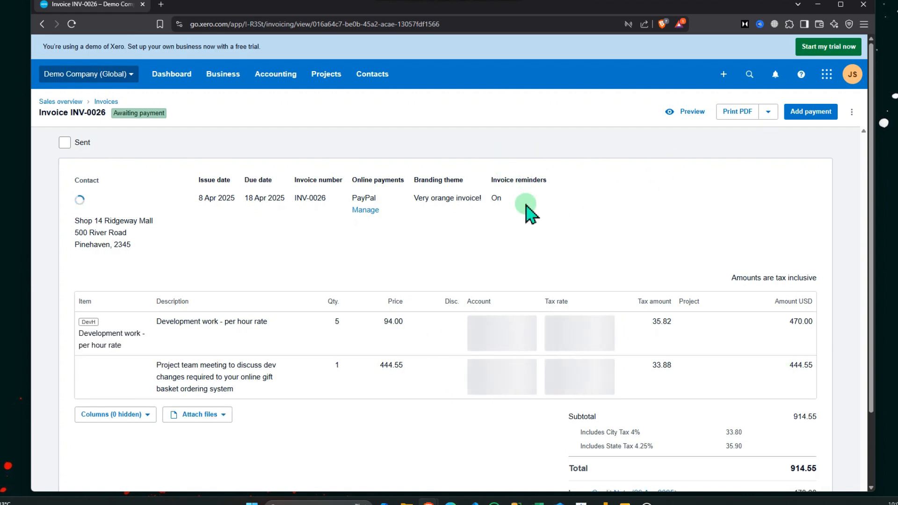
Create and approve a credit note applied to invoice INV-0026, removing the Development work line and keeping the project team meeting line
left_click(851, 113)
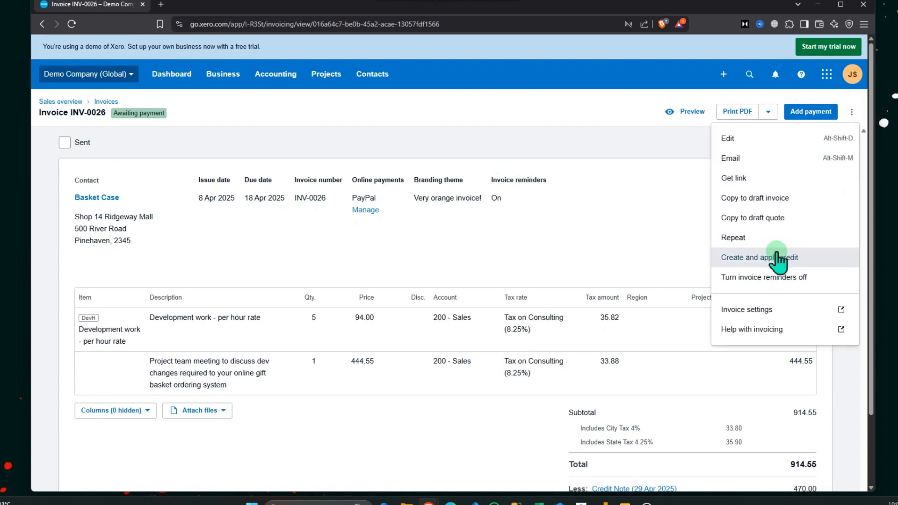
left_click(763, 258)
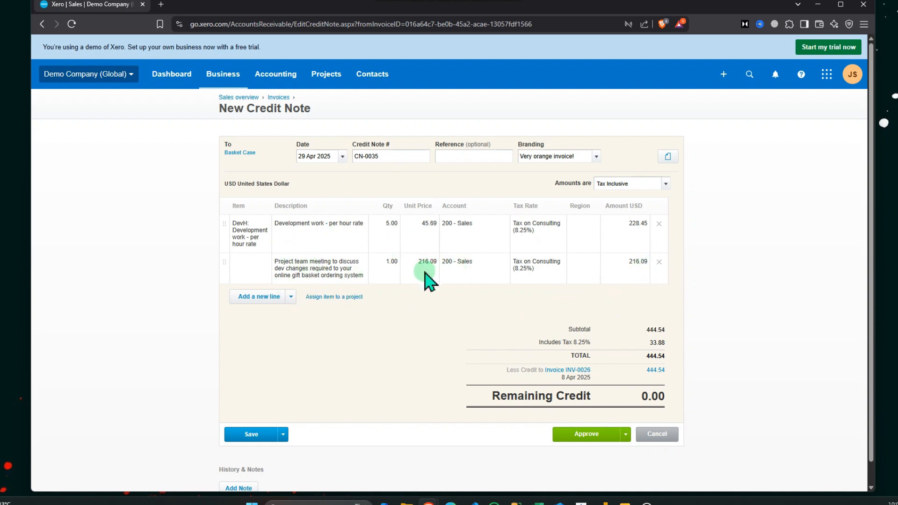
left_click(659, 224)
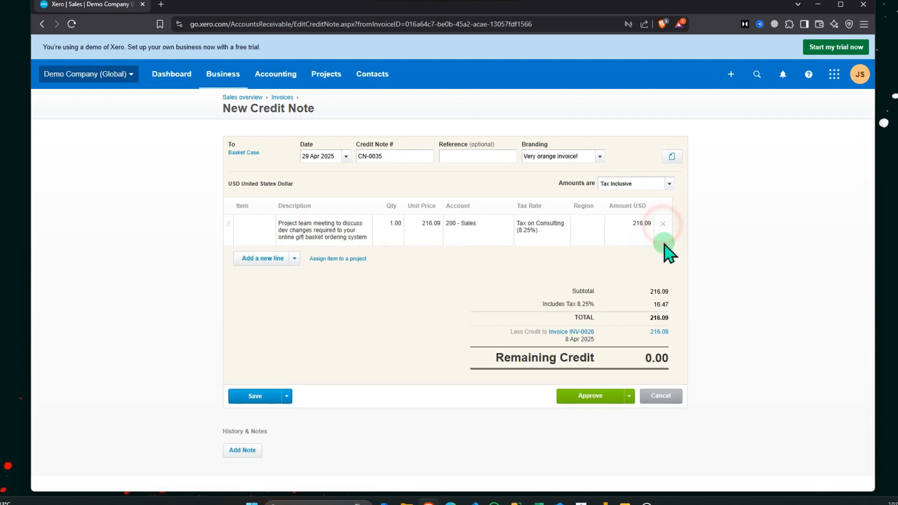
left_click(628, 396)
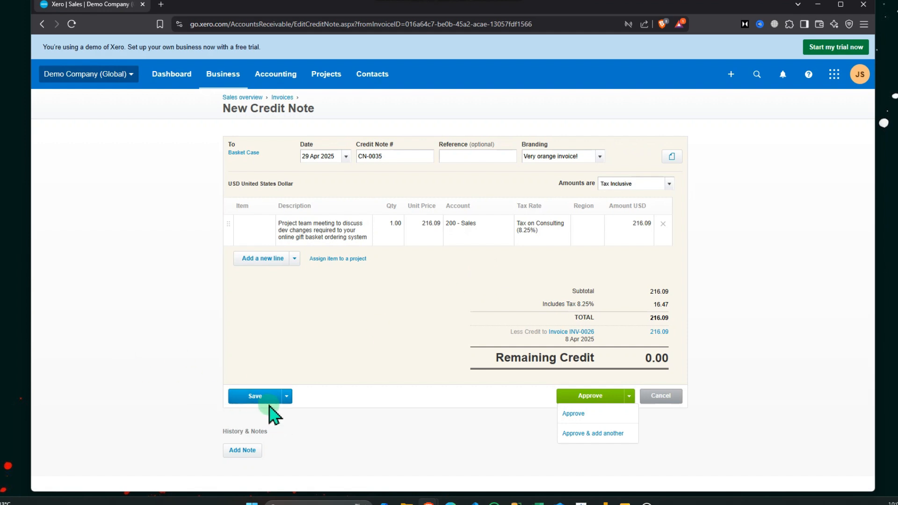
left_click(576, 398)
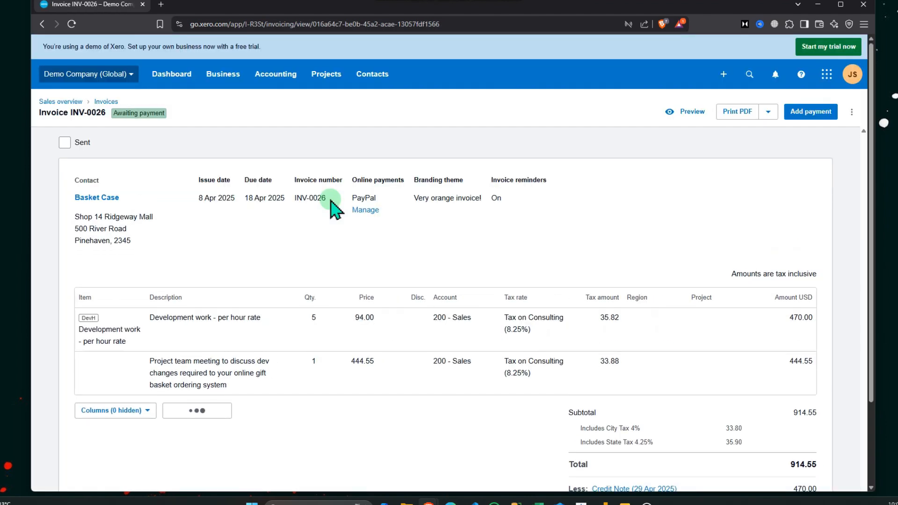
scroll(425, 161, "down", 2)
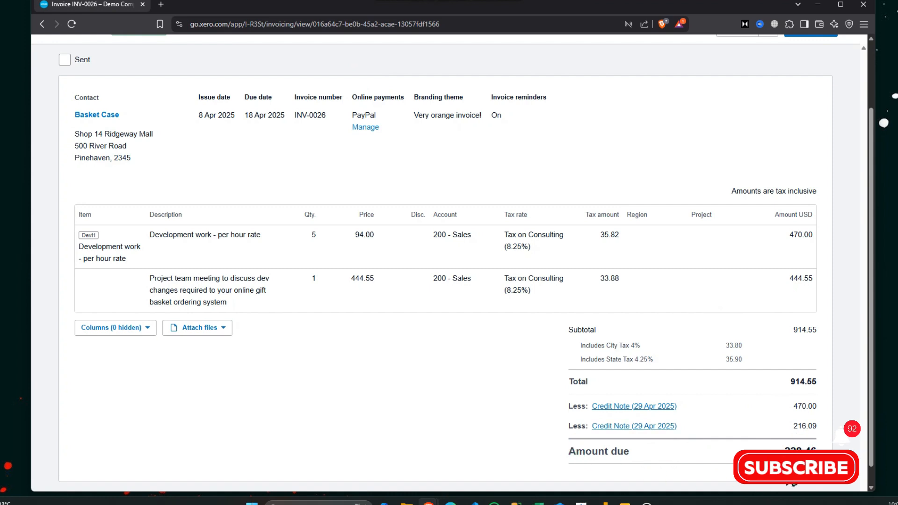
left_click_drag(794, 426, 808, 428)
scroll(236, 226, "up", 2)
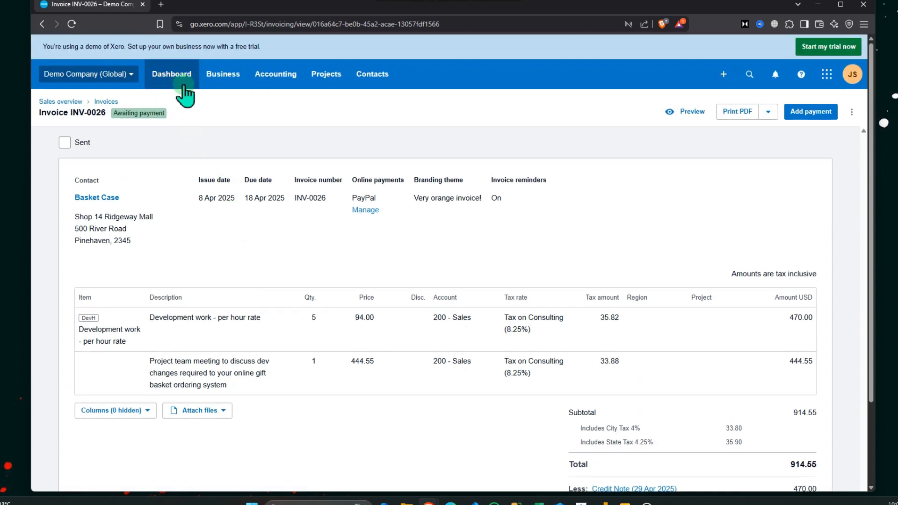
Open Basket Case's credit note CN-0035 from the sales invoices list
left_click(243, 79)
left_click(232, 175)
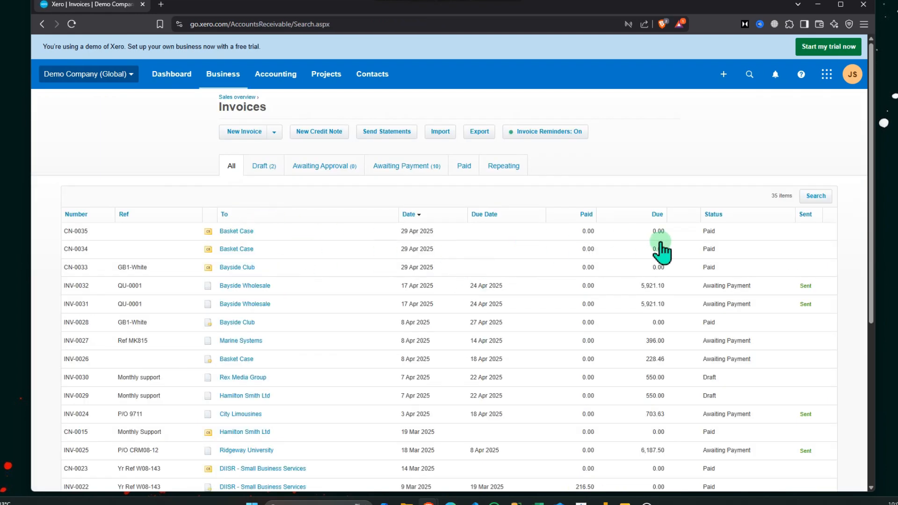
left_click(237, 232)
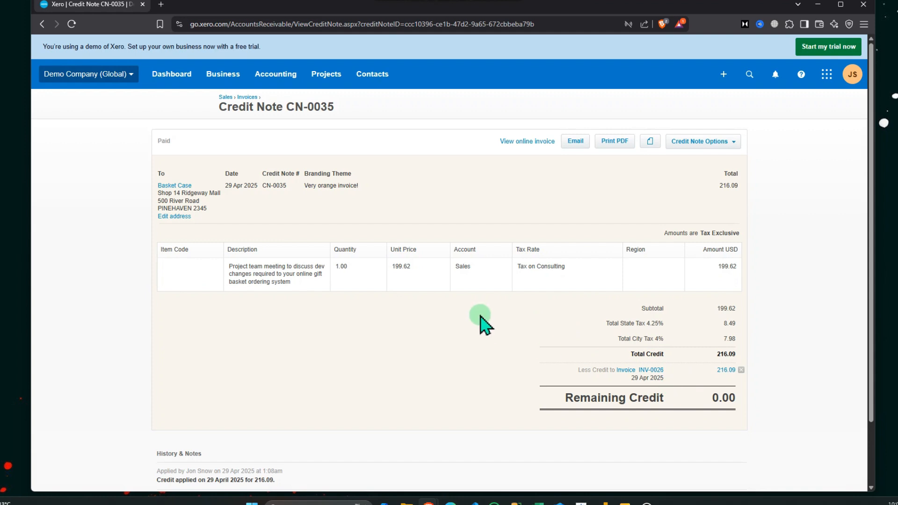
Go to the credit note's linked invoice INV-0026, reopen credit note CN-0035 from it and view the credit note options
left_click(659, 370)
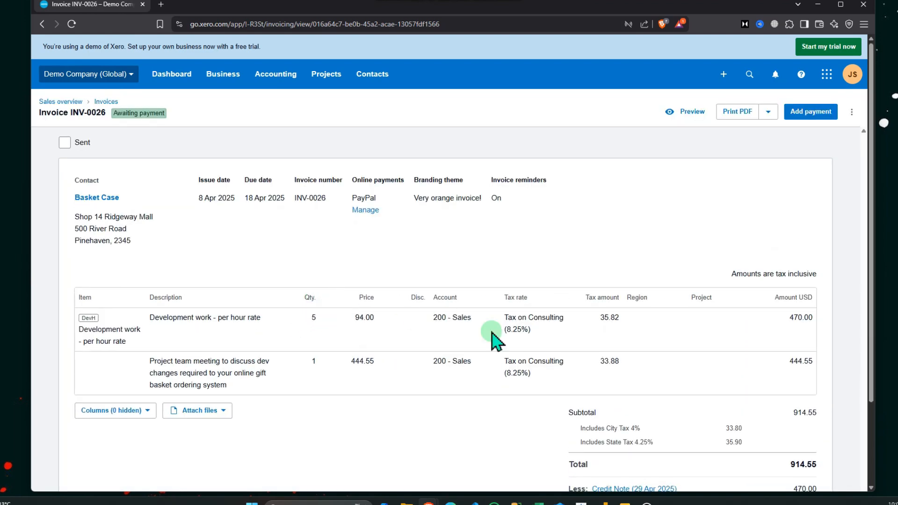
scroll(541, 366, "down", 2)
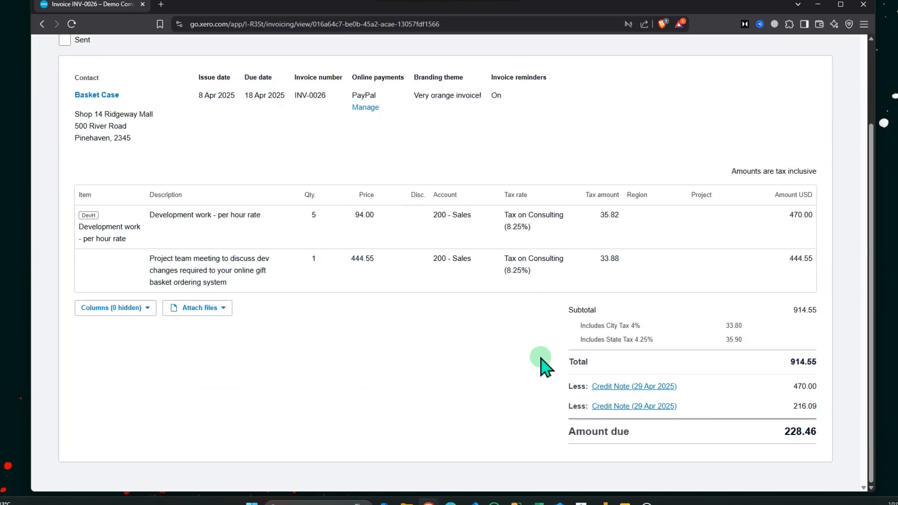
left_click(655, 405)
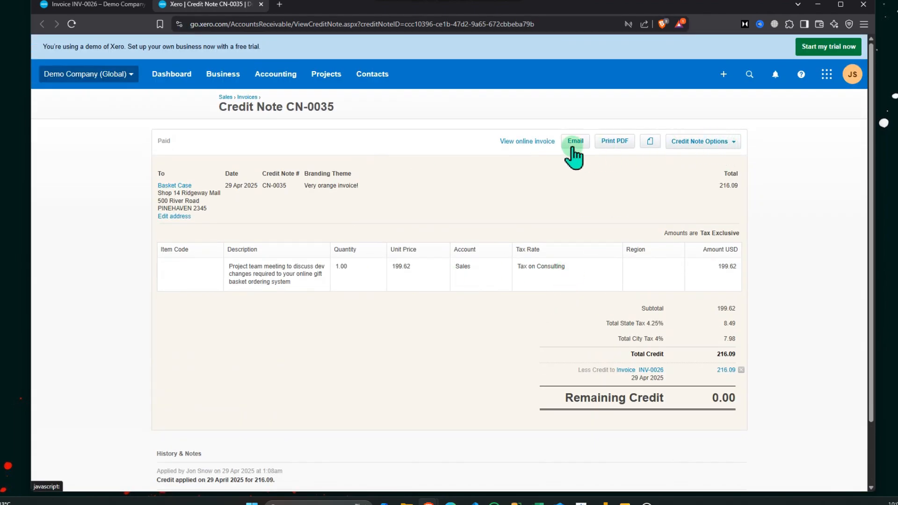
left_click(706, 141)
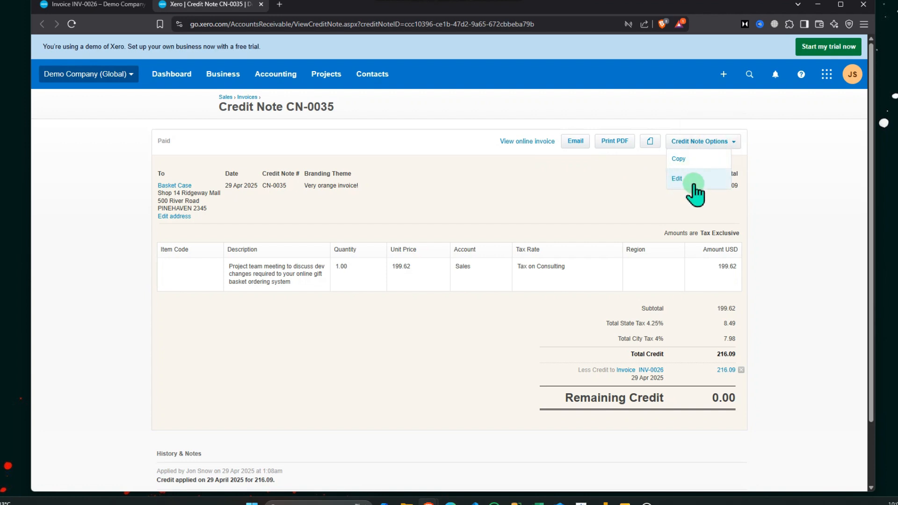
left_click(798, 262)
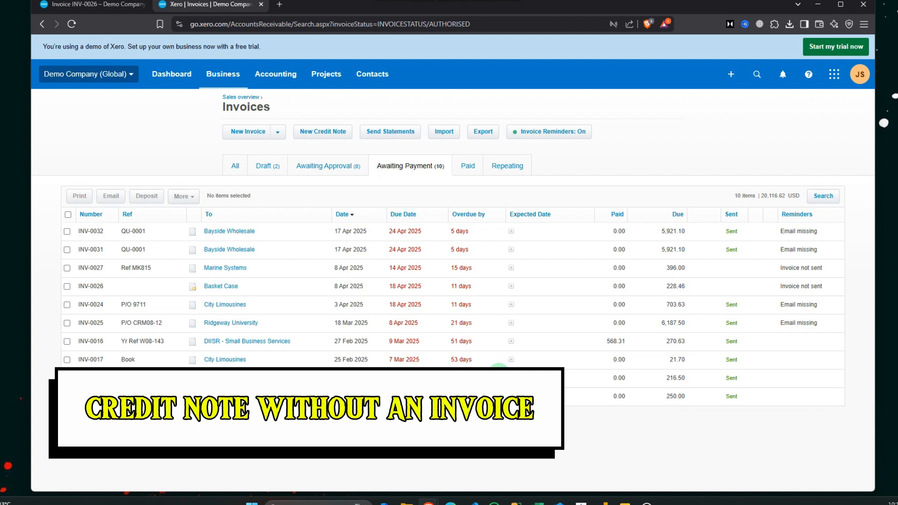
Start a new credit note without an invoice for City Limousines with the reference ABC
left_click(310, 135)
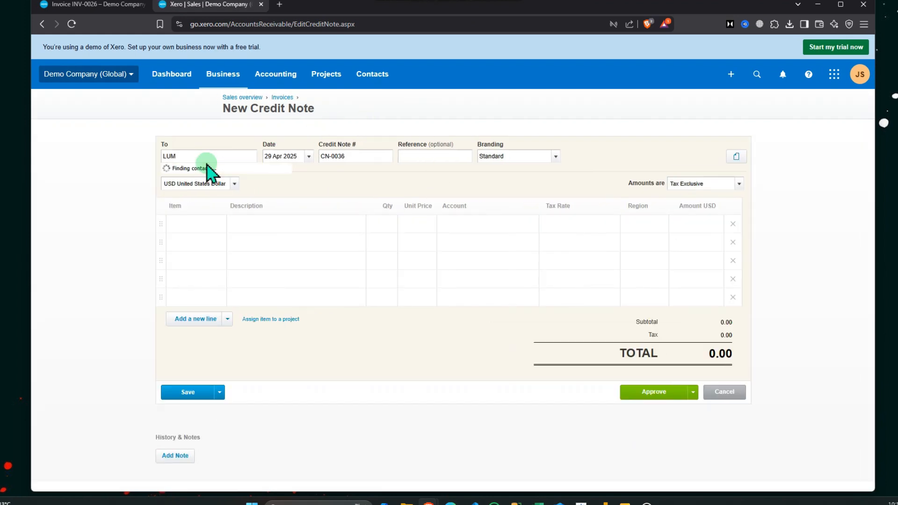
key("BackSpace")
key("BackSpace")
left_click(212, 193)
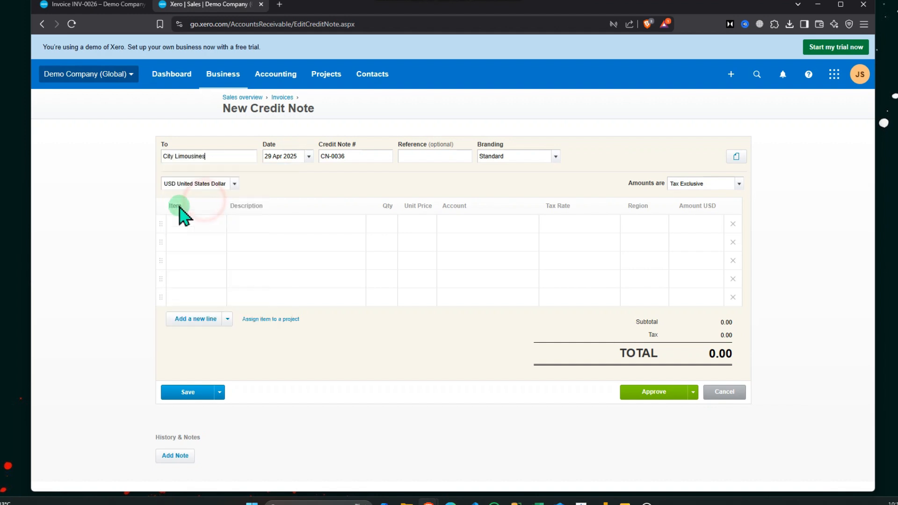
left_click(431, 154)
type("AB")
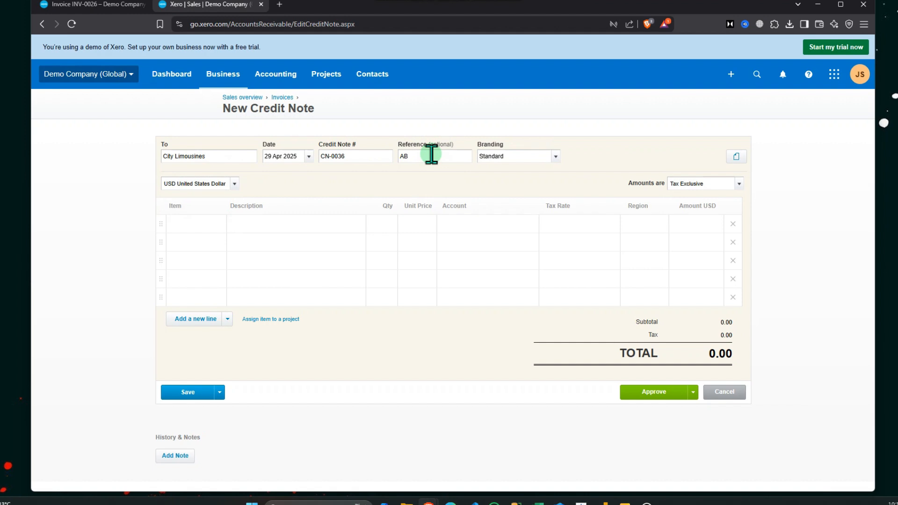
type("C")
Add the item "BOOK: Fish out of Water: Finding Your Brand" to the first line of the credit note
left_click(223, 230)
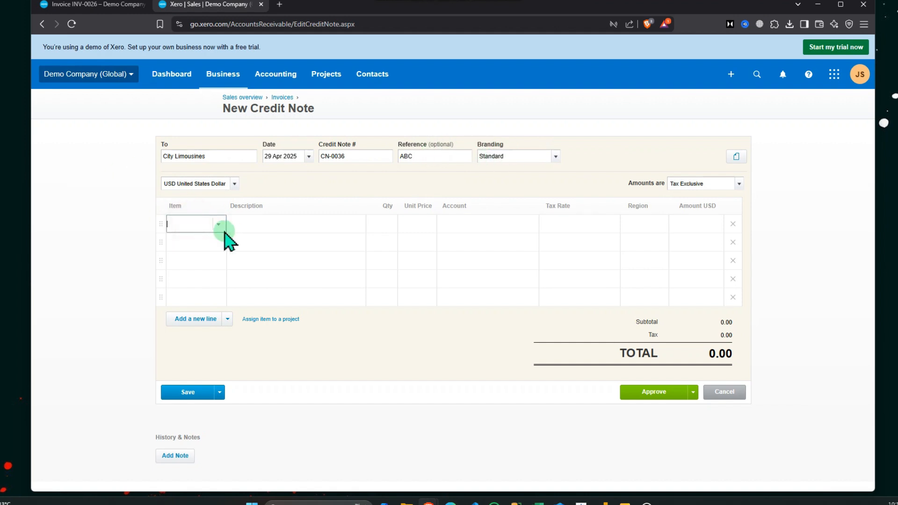
left_click(219, 225)
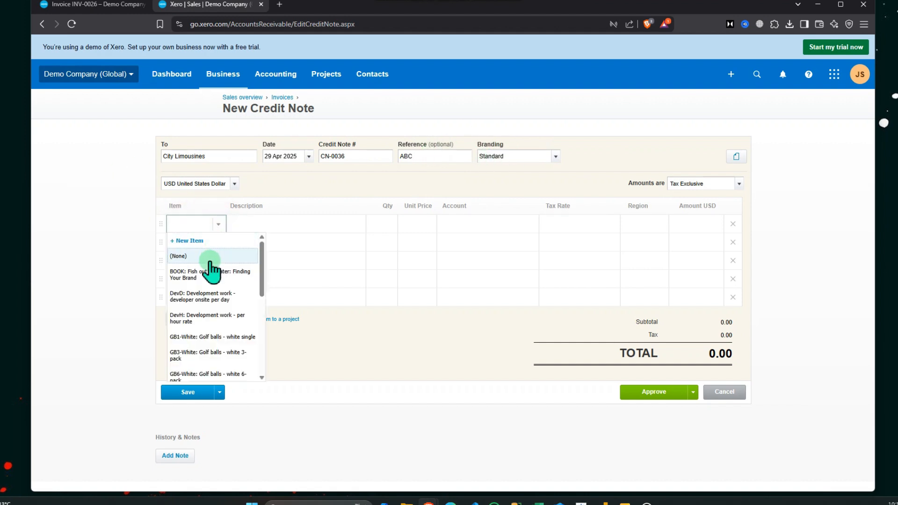
left_click(194, 257)
left_click(219, 224)
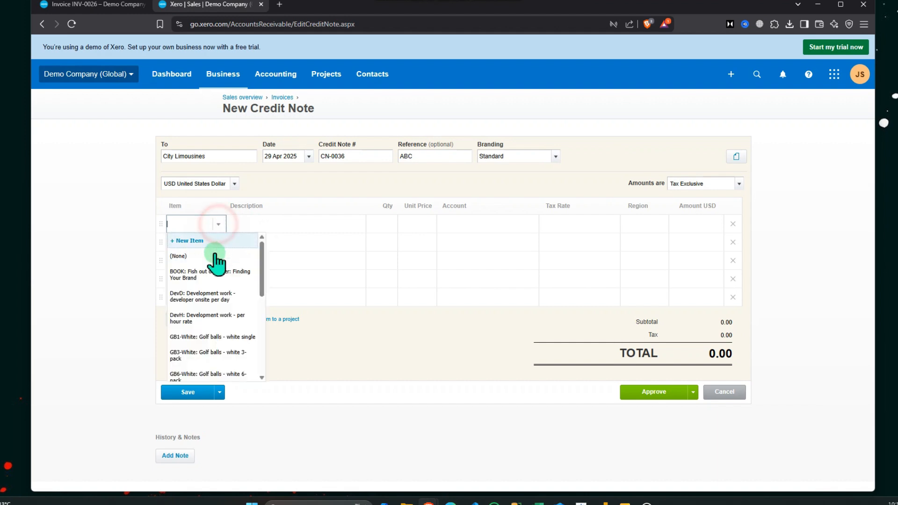
left_click(206, 274)
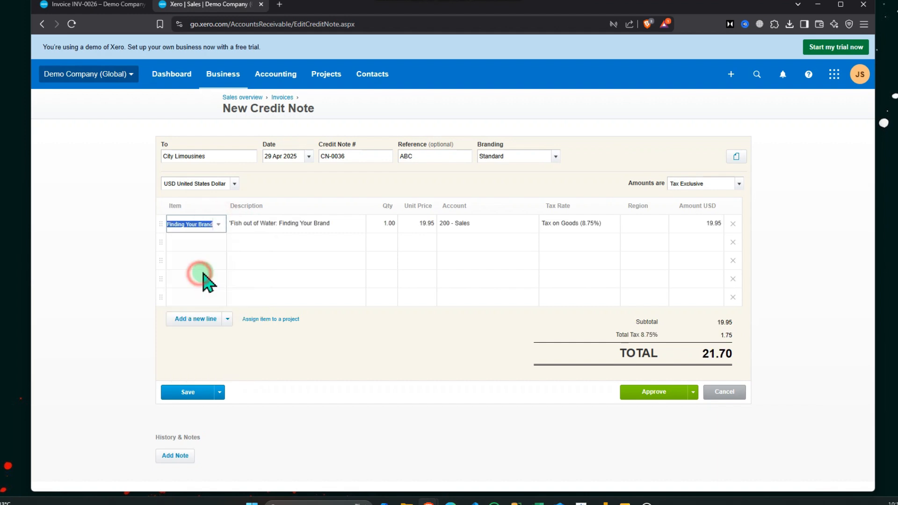
Set the quantity of the BOOK line to 10
left_click(382, 226)
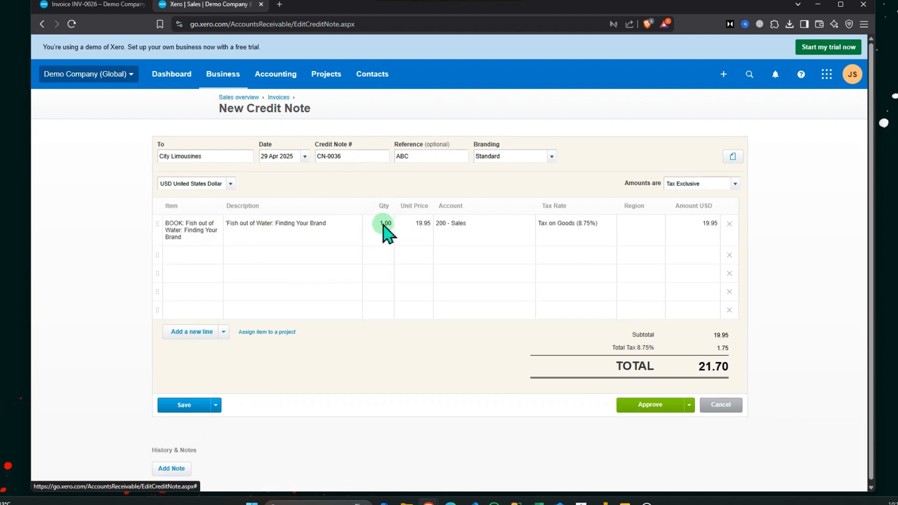
left_click(383, 232)
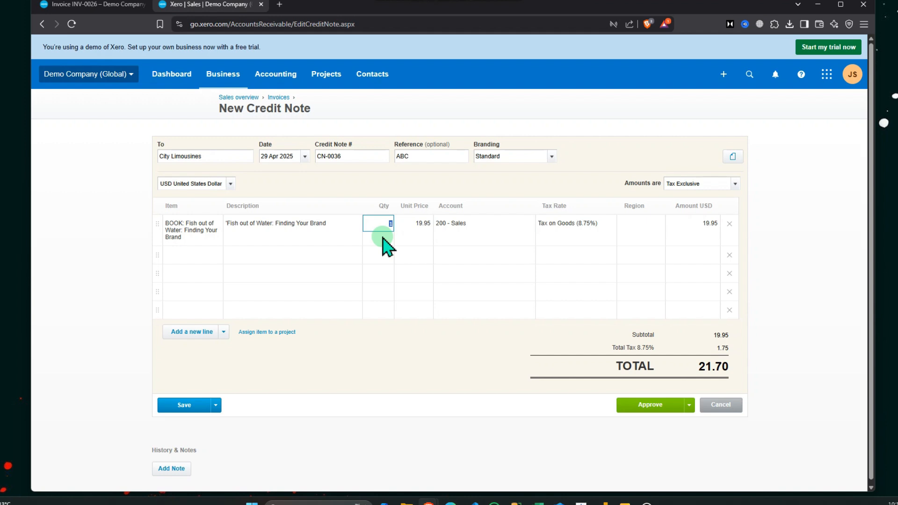
left_click(382, 237)
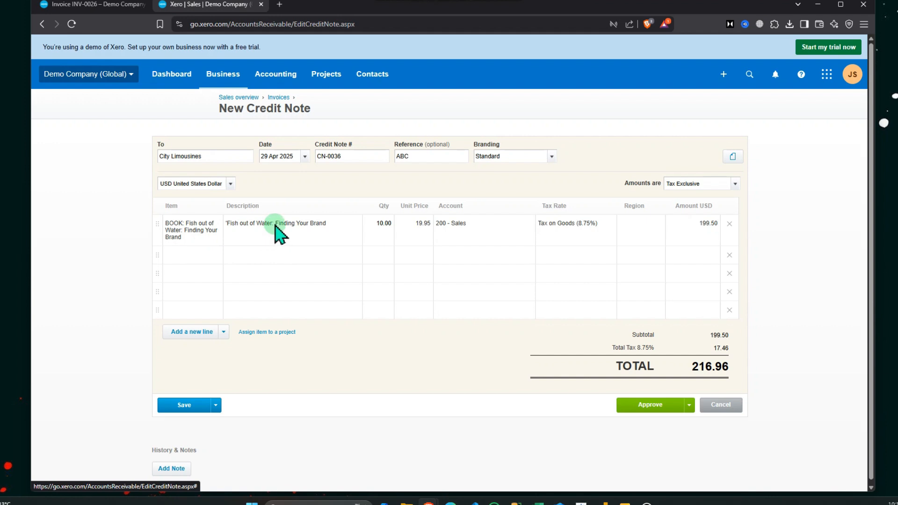
Clear the item from the first credit note line and change its description to "GOODWILL CREDIT"
left_click(215, 223)
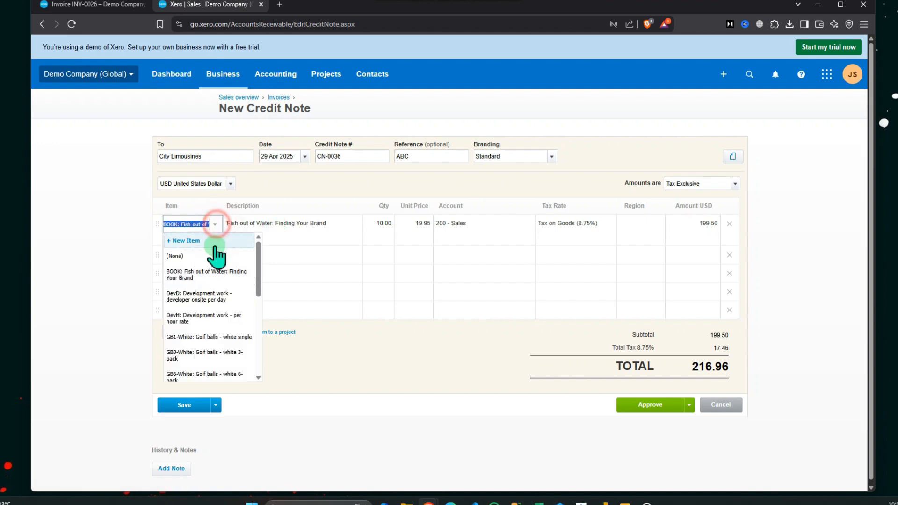
left_click(215, 255)
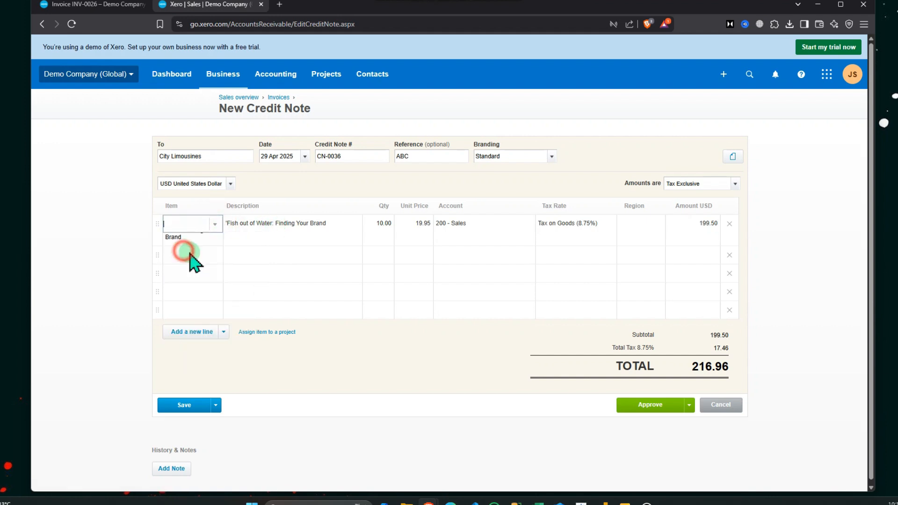
left_click(265, 226)
triple_click(281, 225)
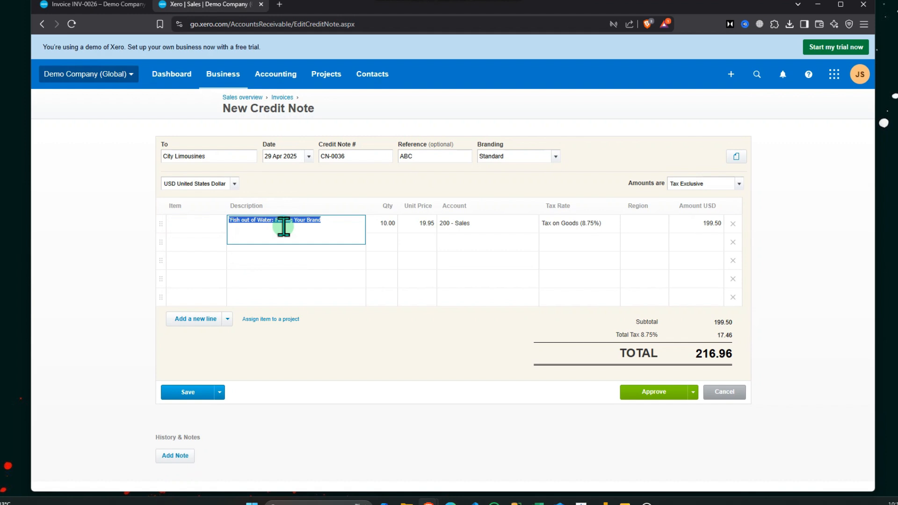
type("GOODWILL CREDIT")
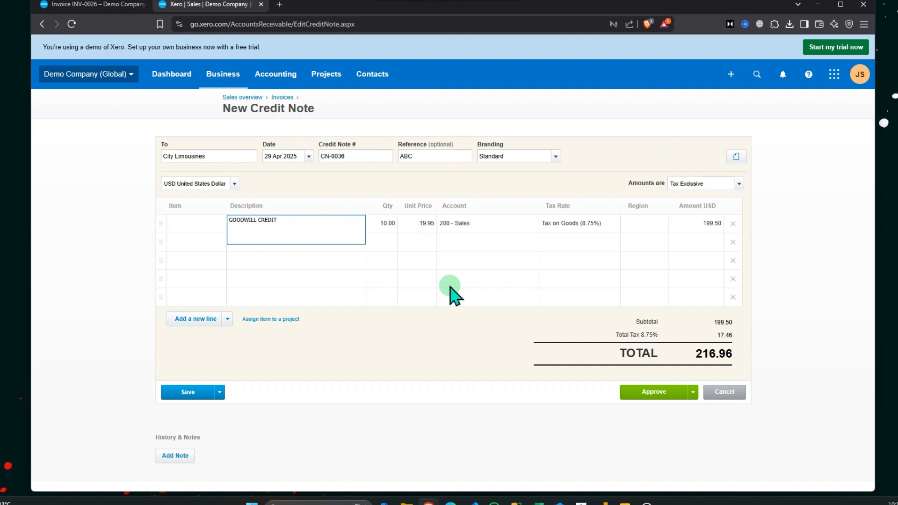
Set the GOODWILL CREDIT line's quantity to 1 and its unit price to 200.00
left_click(380, 224)
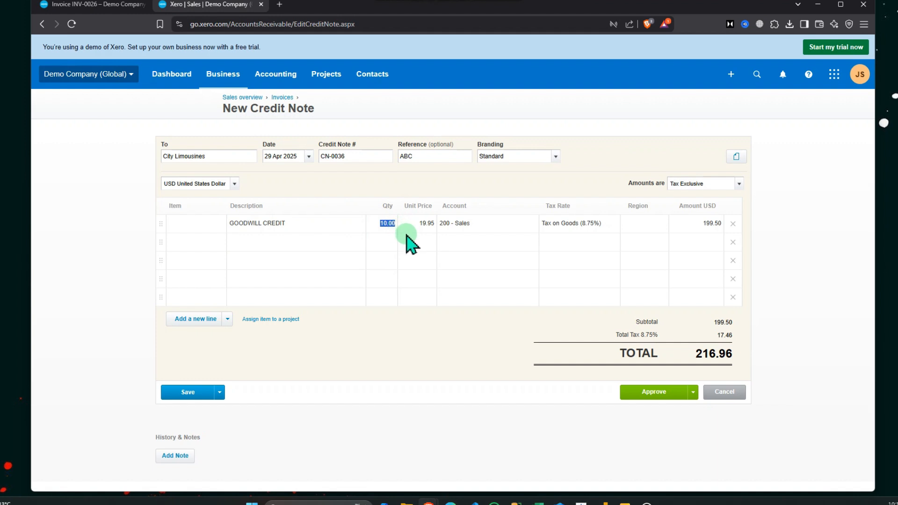
left_click(420, 225)
left_click(390, 225)
type("1")
left_click(419, 225)
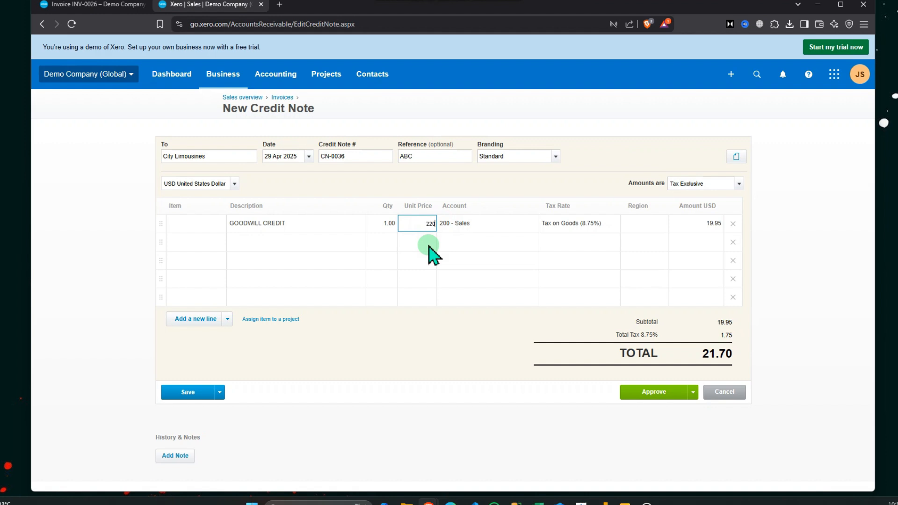
left_click(400, 337)
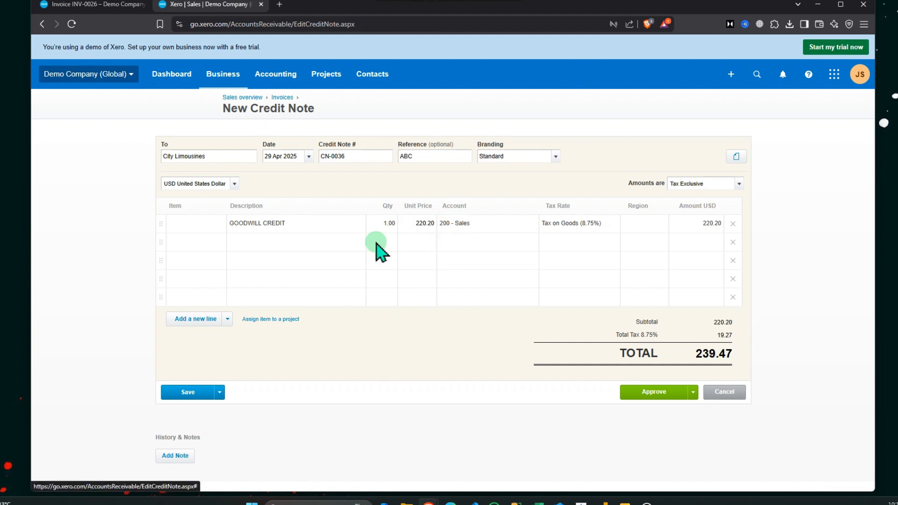
left_click(423, 224)
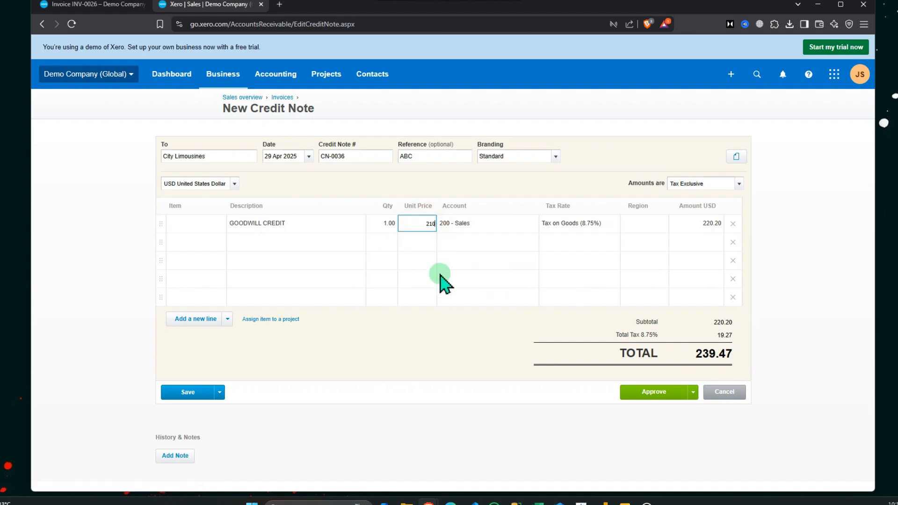
left_click(423, 367)
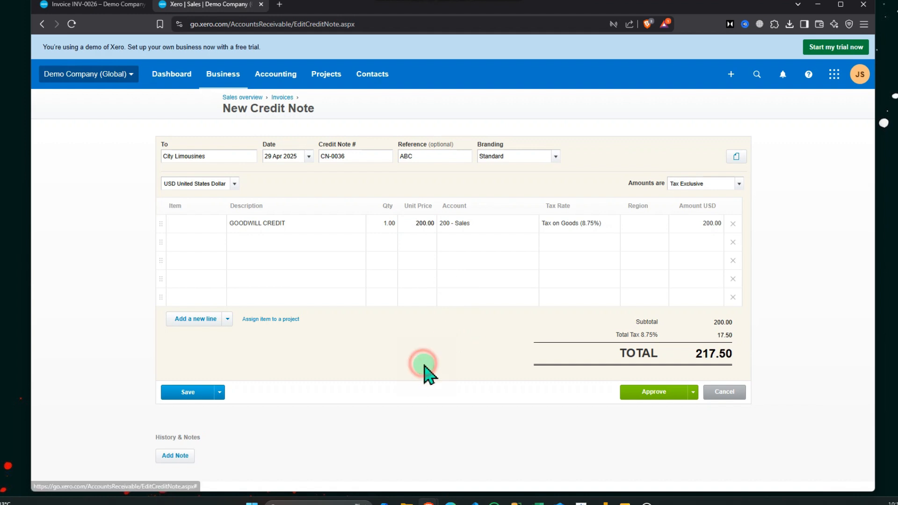
Approve the credit note and enter 216.50 as the amount to credit against invoice INV-0012
left_click(628, 379)
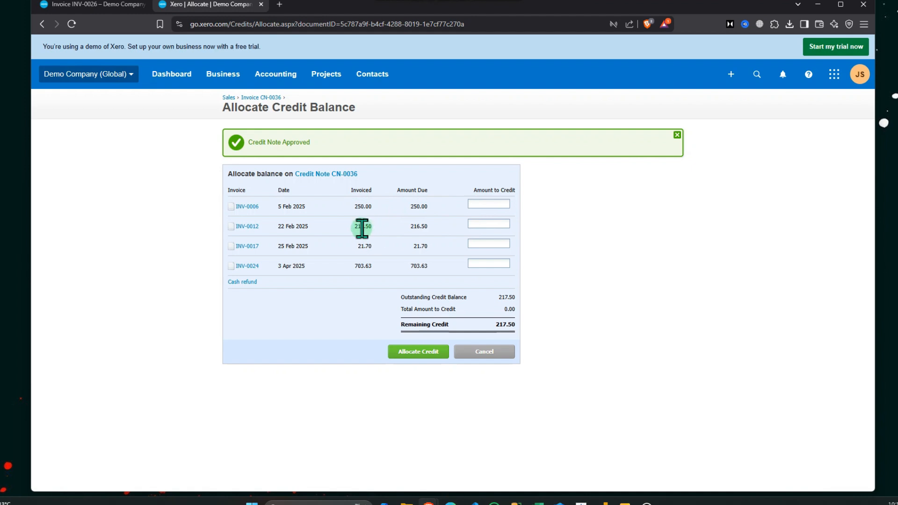
left_click_drag(356, 228, 432, 230)
left_click(479, 226)
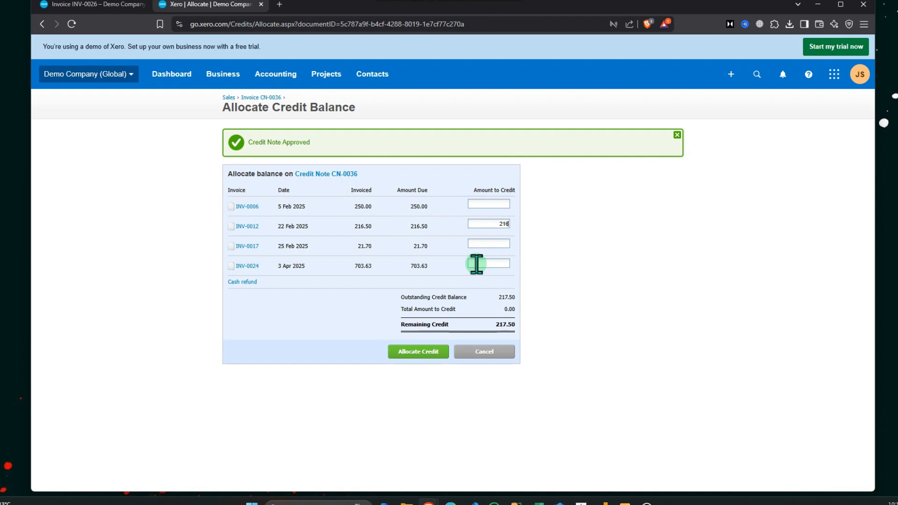
left_click(552, 292)
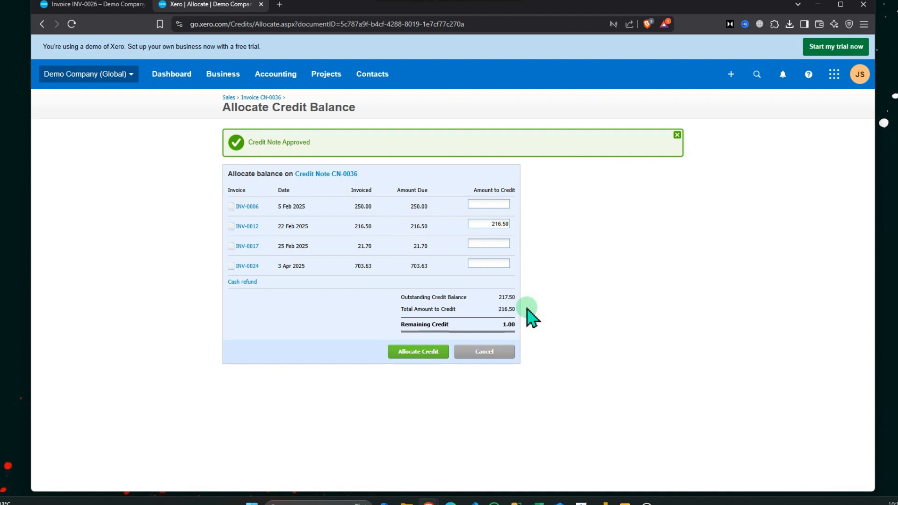
Enter 1 as the amount to credit against invoice INV-0017 and allocate the credit to both invoices
left_click(500, 244)
type("1")
left_click(546, 265)
left_click(418, 351)
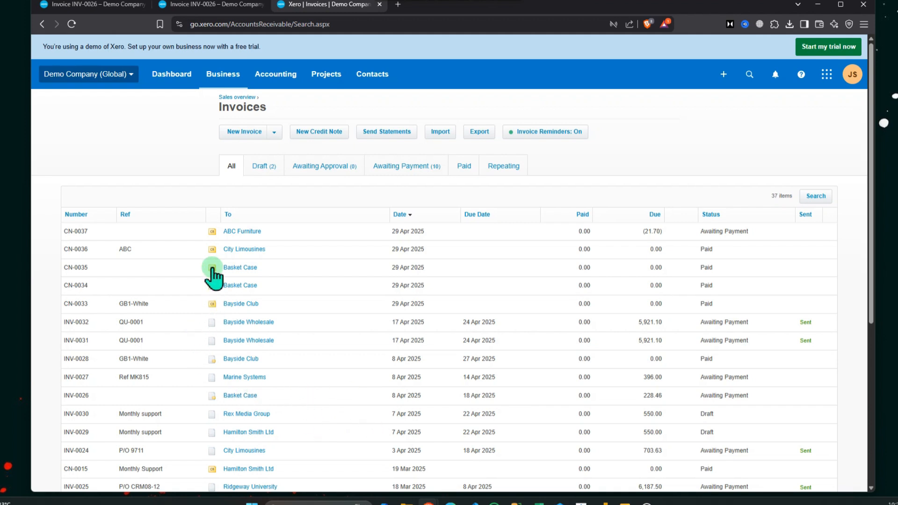
Show only the invoices awaiting payment and open ABC Furniture's credit note CN-0037 to view its details
left_click(400, 173)
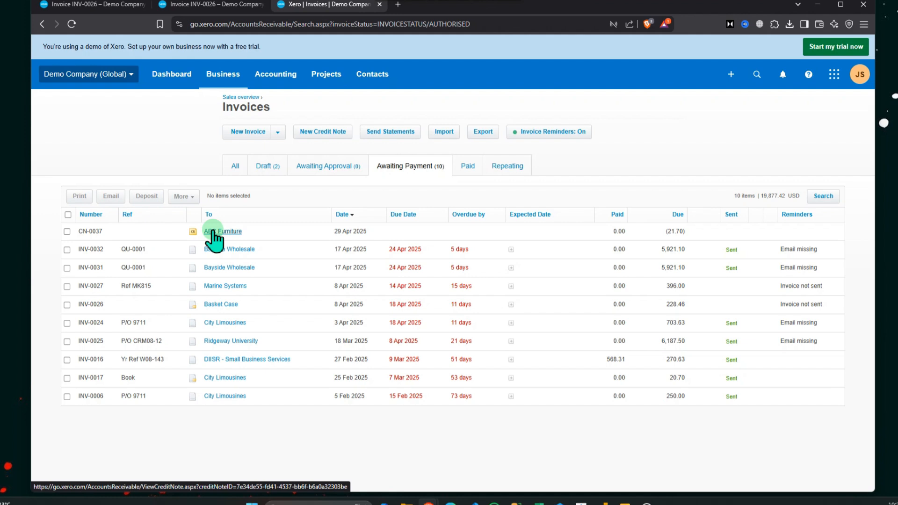
left_click(67, 231)
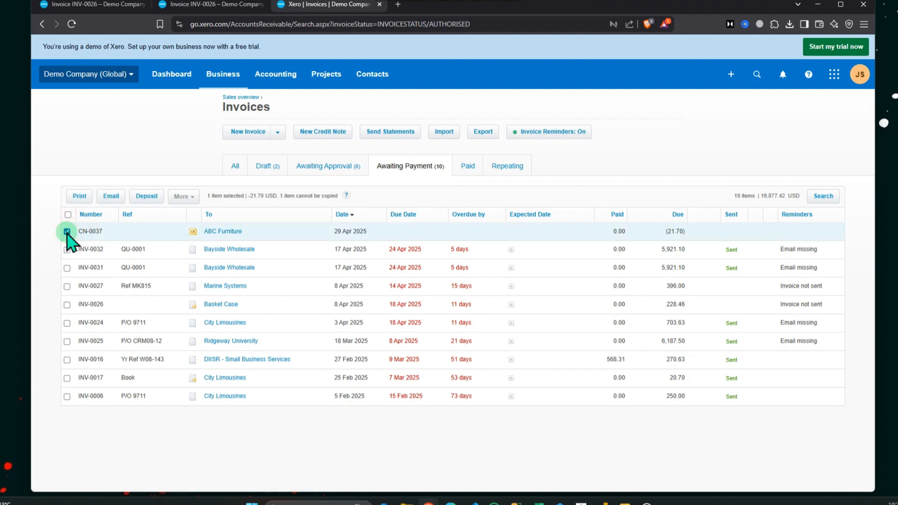
left_click(67, 231)
left_click(443, 250)
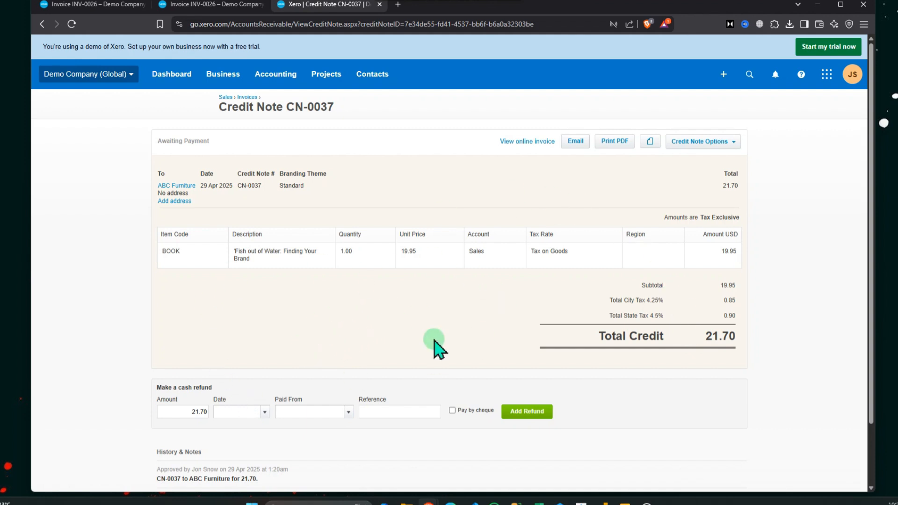
Return to the invoices list from credit note CN-0037
left_click(221, 76)
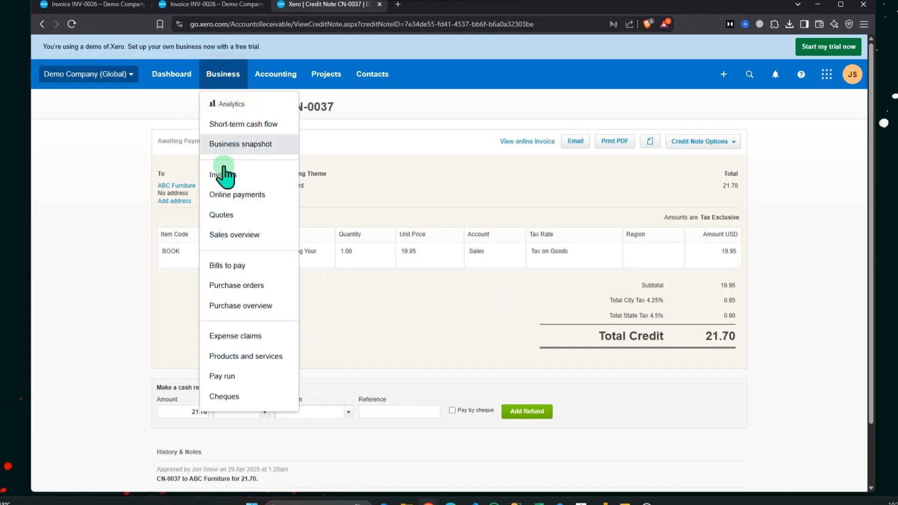